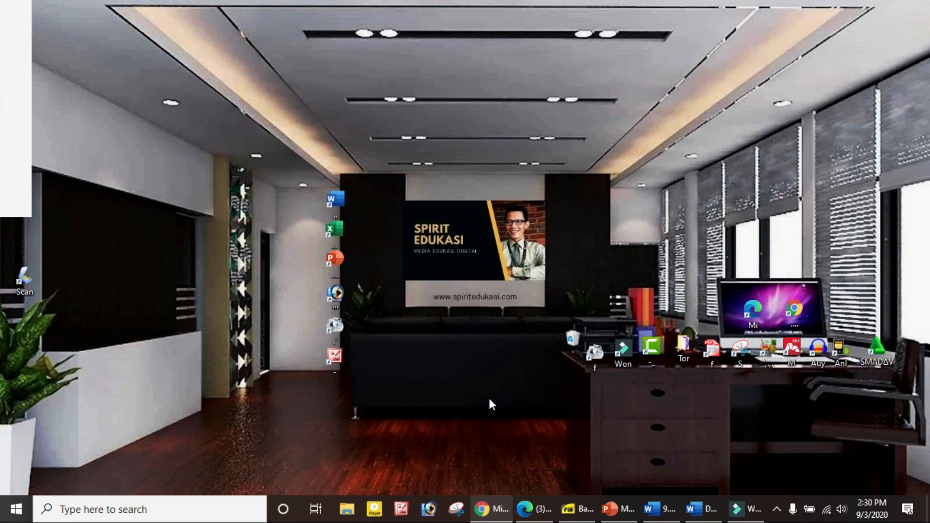
Open a new Chrome tab with the address google.com/intl/en/chrome/demos/speech.html pasted in.
click(497, 507)
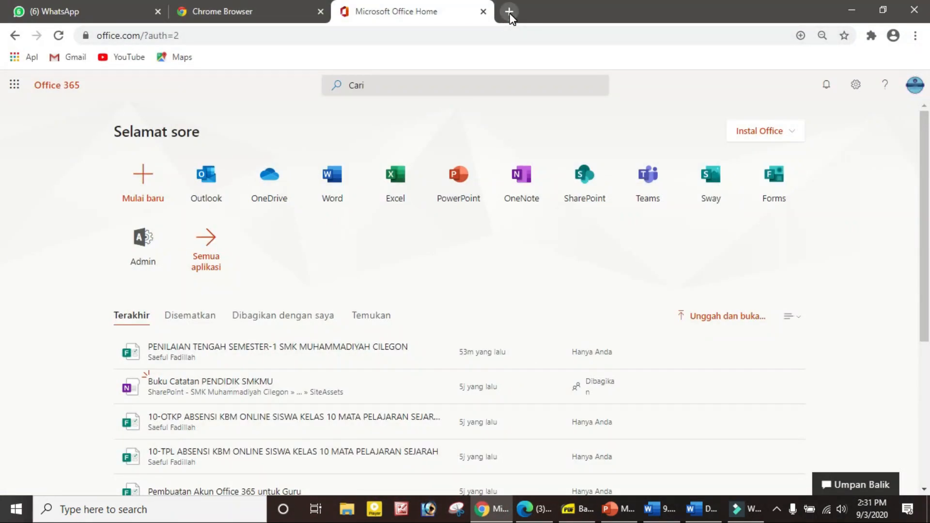
click(509, 11)
click(444, 35)
text(https://www.google.com/intl/en/chrome/demos/speech.html)
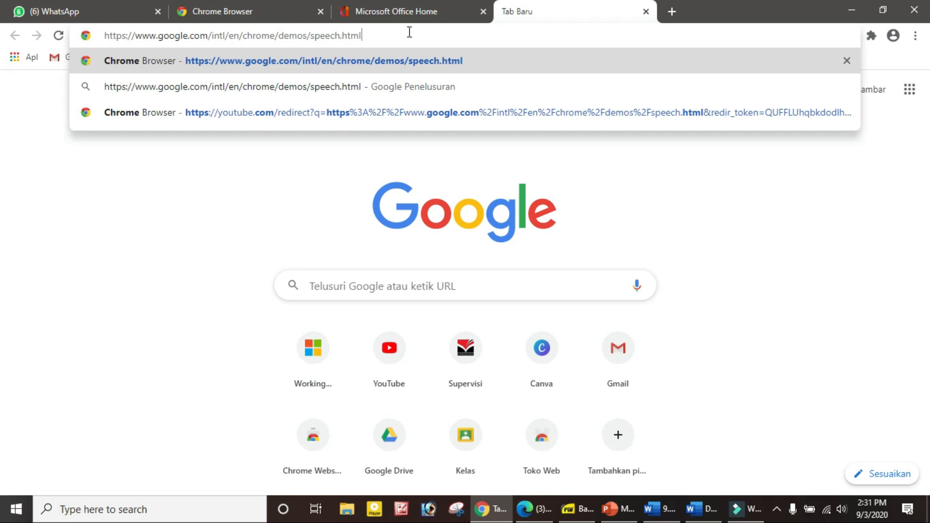
click(379, 31)
Load the Web Speech demo, dismiss the Translate offer, and choose Bahasa Indonesia as the language.
key(Return)
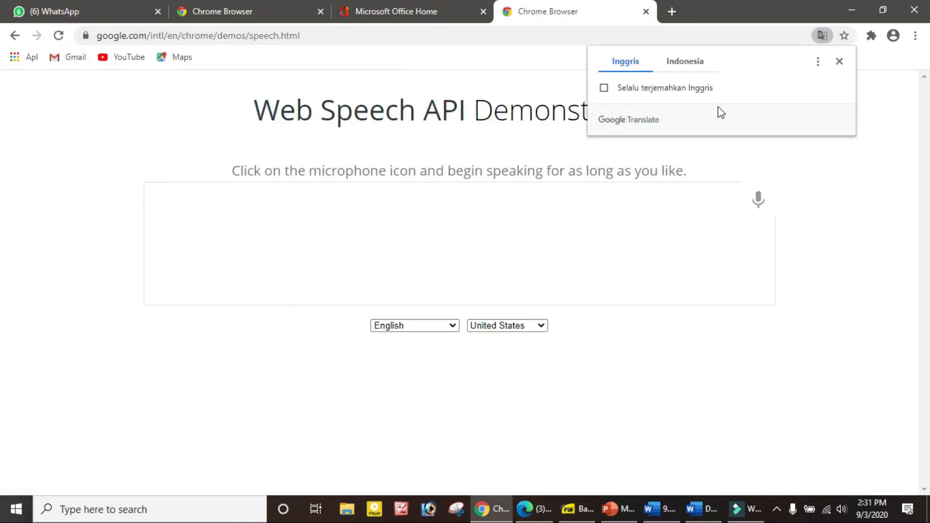
click(839, 62)
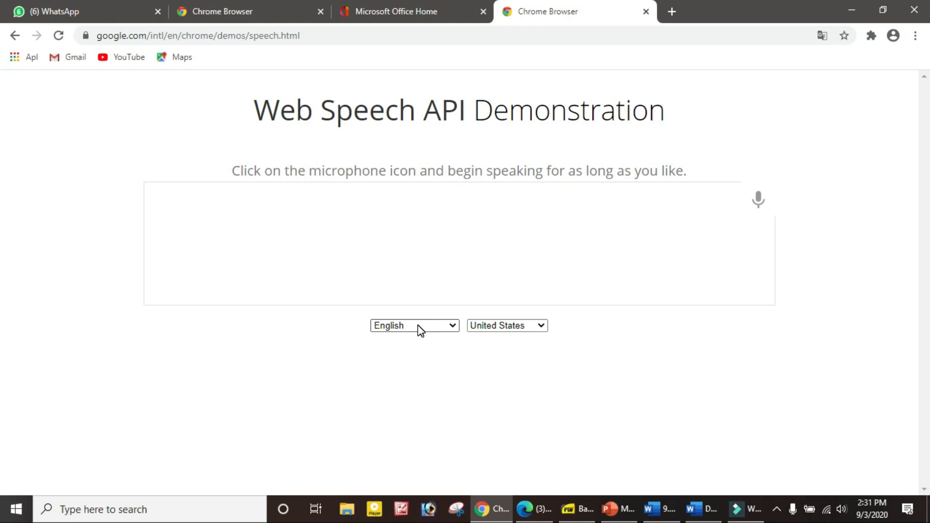
click(453, 327)
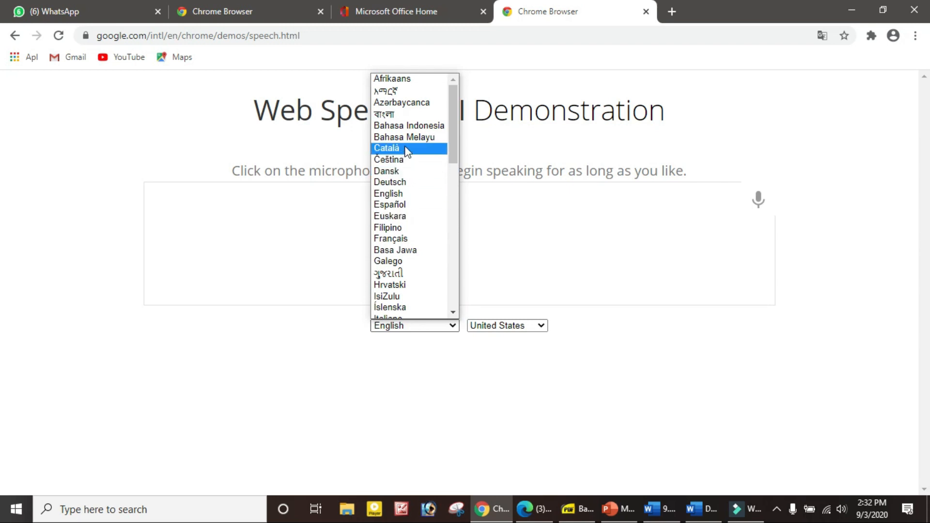
click(403, 126)
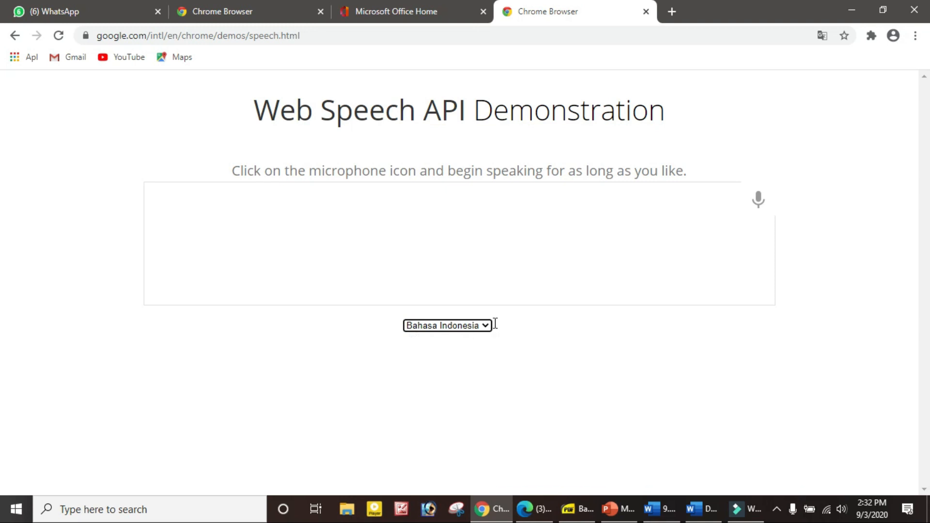
click(482, 217)
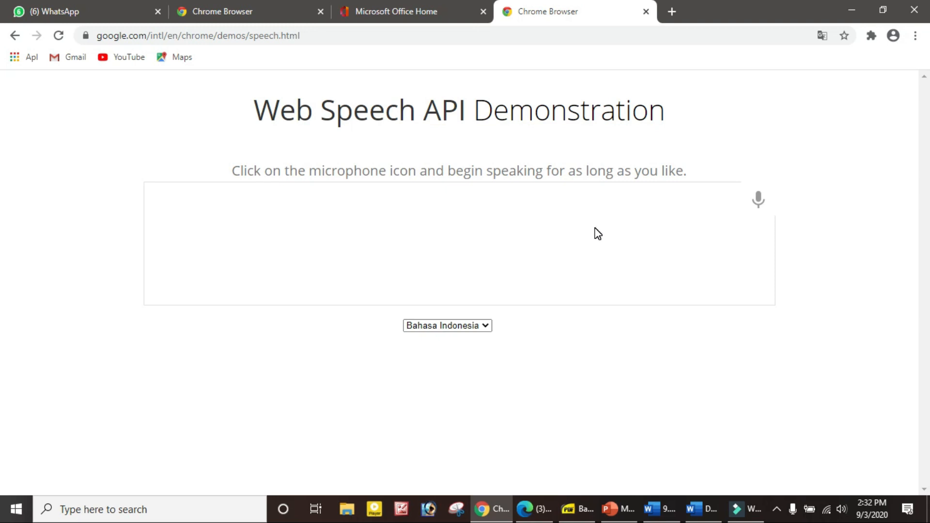
Start speech recognition and dictate both Indonesian history questions with their answer options.
click(758, 200)
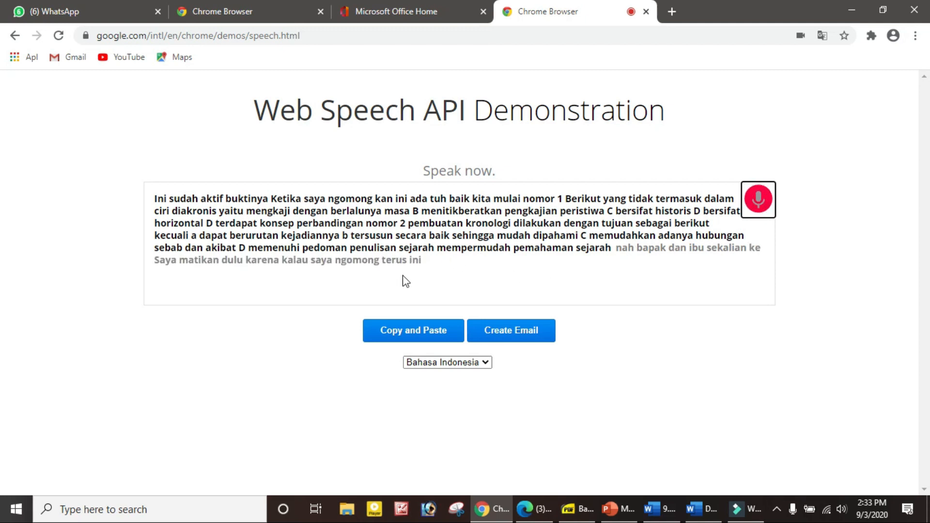
Stop speech recognition and switch to the Word exam document, Document2.
click(759, 199)
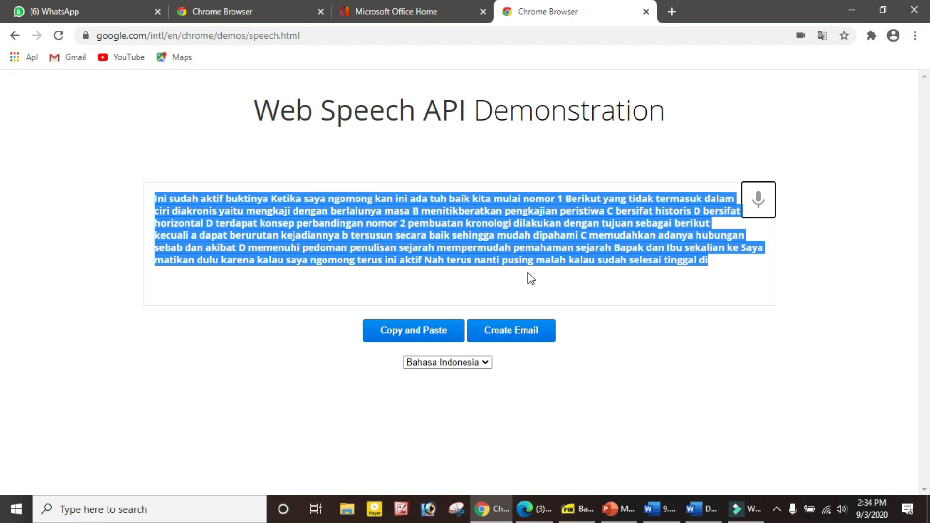
click(705, 515)
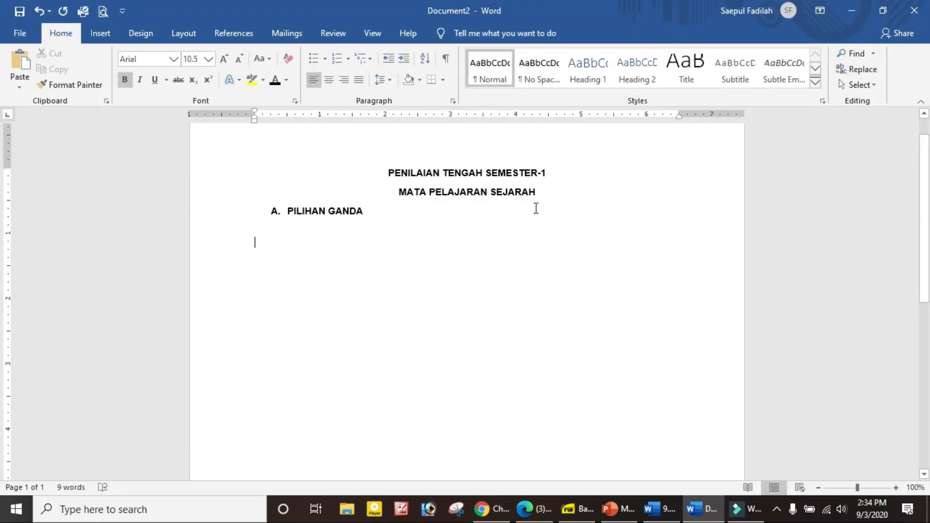
Place the Word cursor on the empty line below A. PILIHAN GANDA, then return to the transcript.
click(272, 238)
click(491, 509)
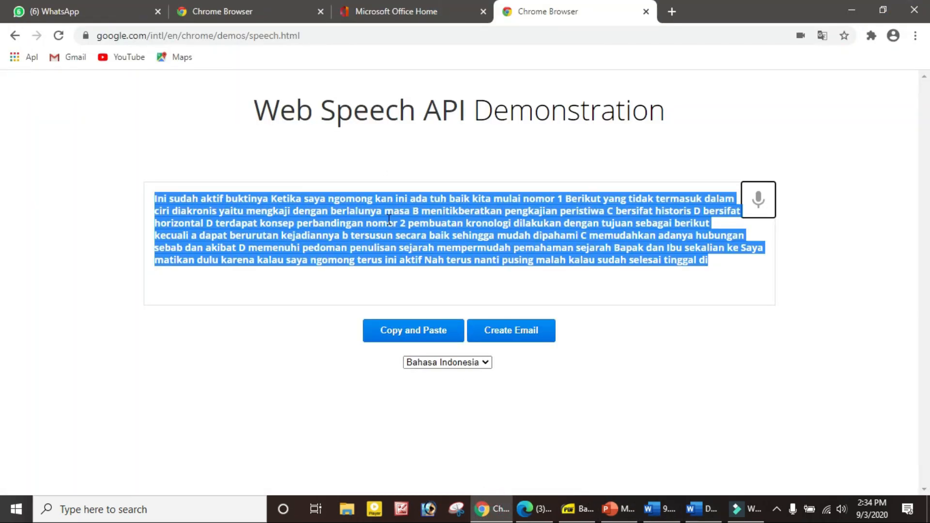
Copy the dictated transcript and put Word's cursor below PILIHAN GANDA.
click(425, 331)
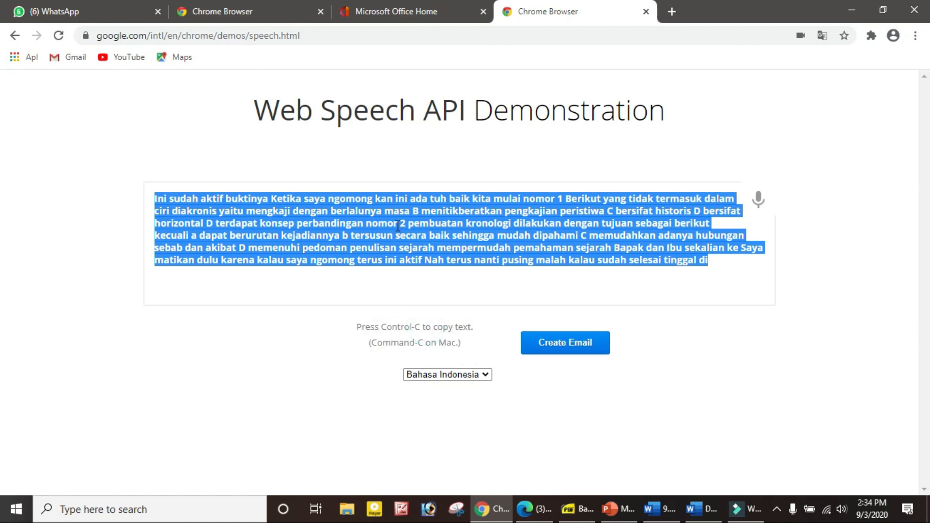
click(703, 509)
click(270, 243)
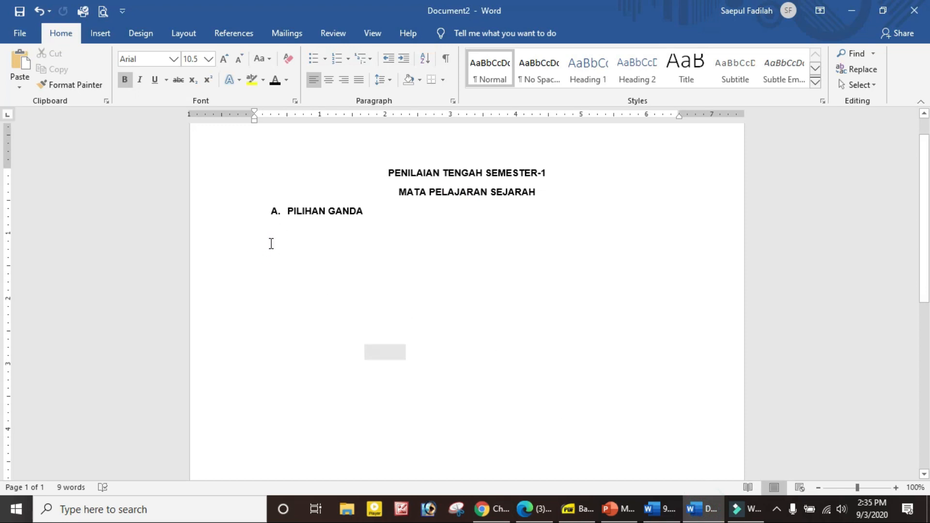
Paste the transcript below PILIHAN GANDA, remove its bold, and set it to 12 pt.
text(Ini sudah aktif buktinya Ketika saya ngomong kan ini ada tuh baik kita mulai nomor 1 Berikut yang tidak termasuk dalam ciri diakronis yaitu mengkaji dengan berlalunya masa B menitikberatkan pengkajian peristiwa C bersifat historis D bersifat horizontal D terdapat konsep perbandingan nomor 2 pembuatan kronologi dilakukan dengan tujuan sebagai berikut kecuali a dapat berurutan kejadiannya b tersusun secara baik sehingga mudah dipahami C memudahkan adanya hubungan sebab dan akibat D memenuhi pedoman penulisan sejarah mempermudah pemahaman sejarah Bapak dan Ibu sekalian ke Saya matikan dulu karena kalau saya ngomong terus ini aktif Nah terus nanti pusing malah kalau sudah selesai tinggal di)
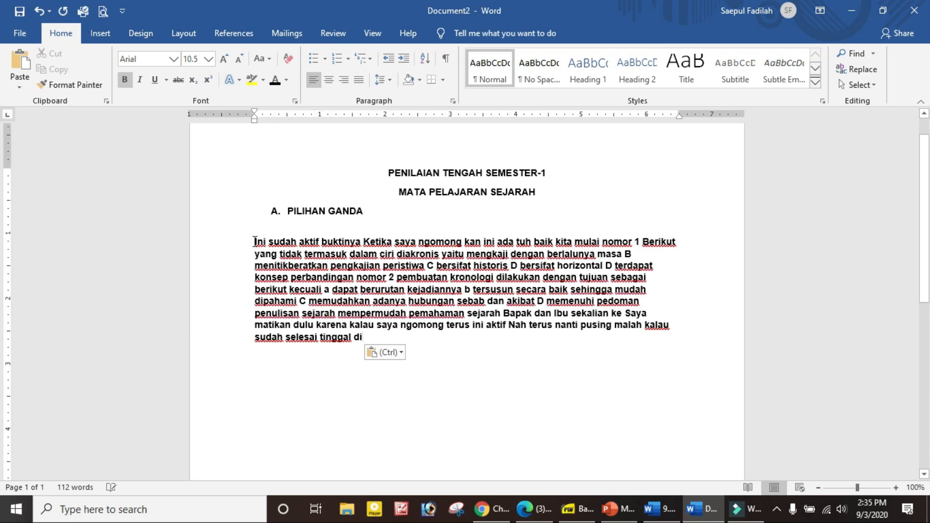
click(254, 243)
drag(255, 243, 379, 336)
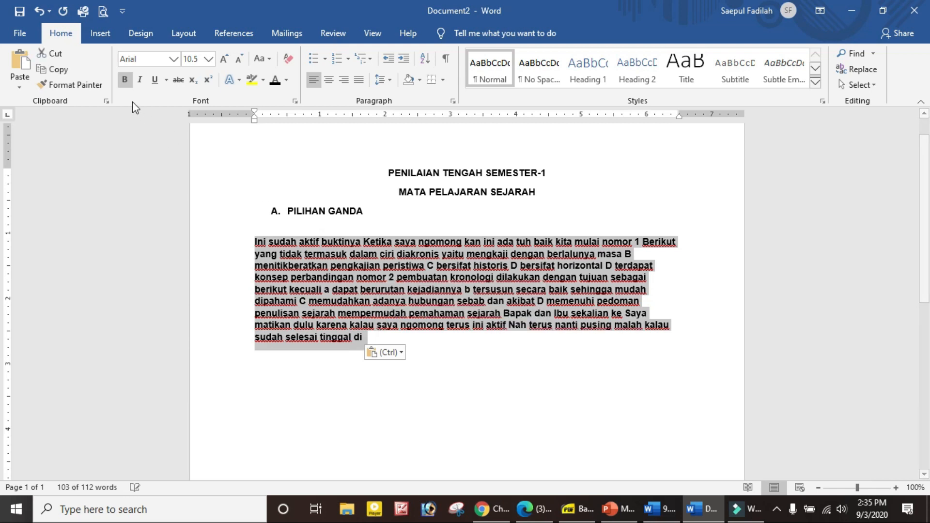
click(123, 79)
click(224, 59)
click(224, 59)
click(224, 59)
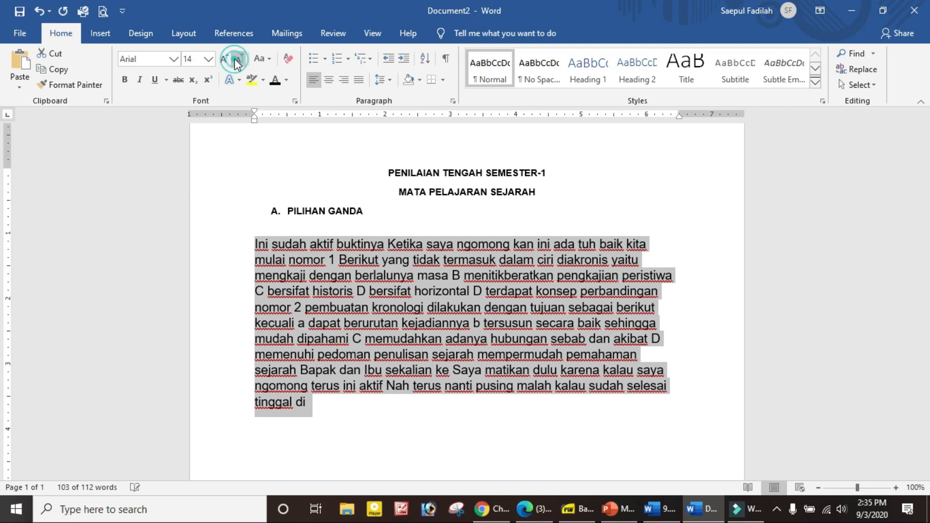
click(236, 59)
Apply Gill Sans MT font and 1.15 line spacing to the pasted paragraph.
click(174, 59)
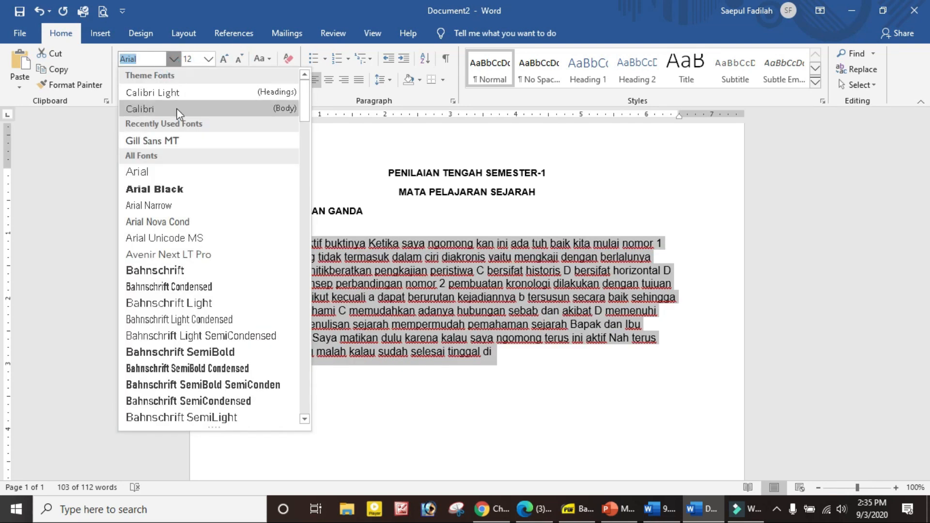
click(176, 141)
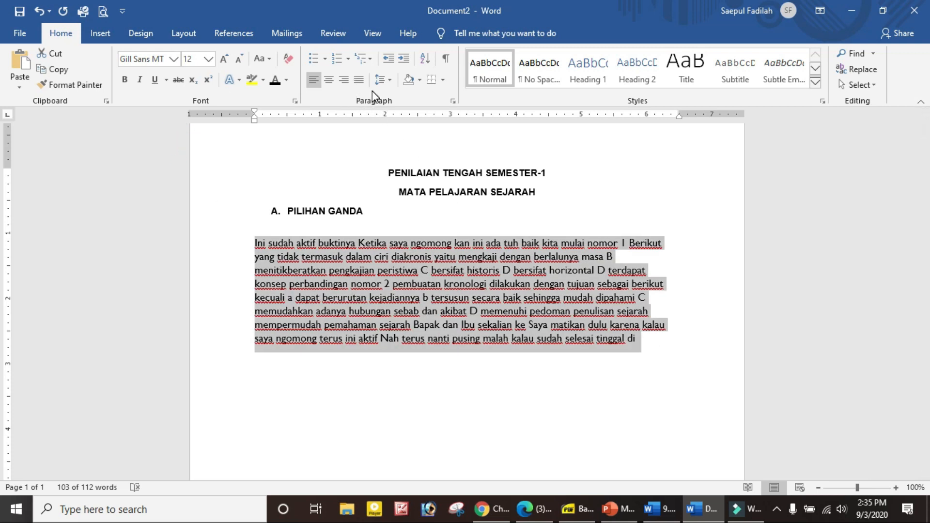
click(389, 81)
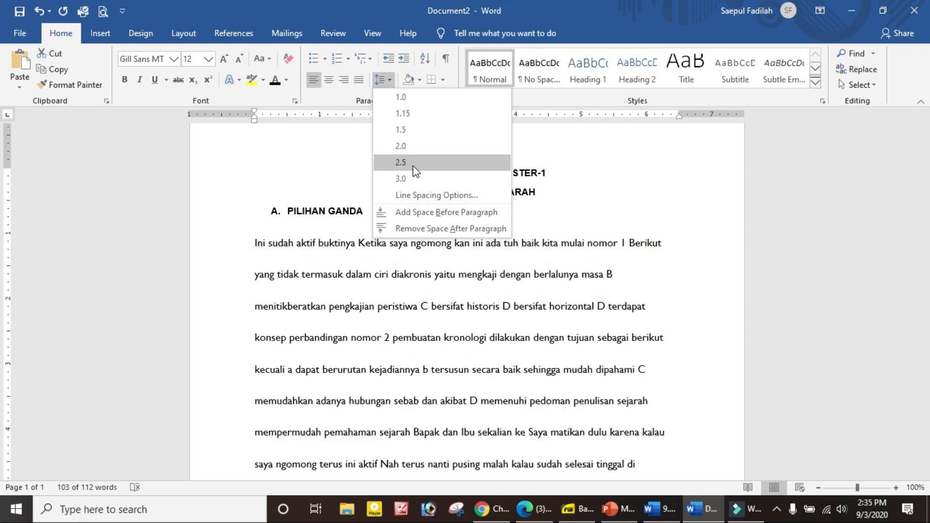
click(389, 226)
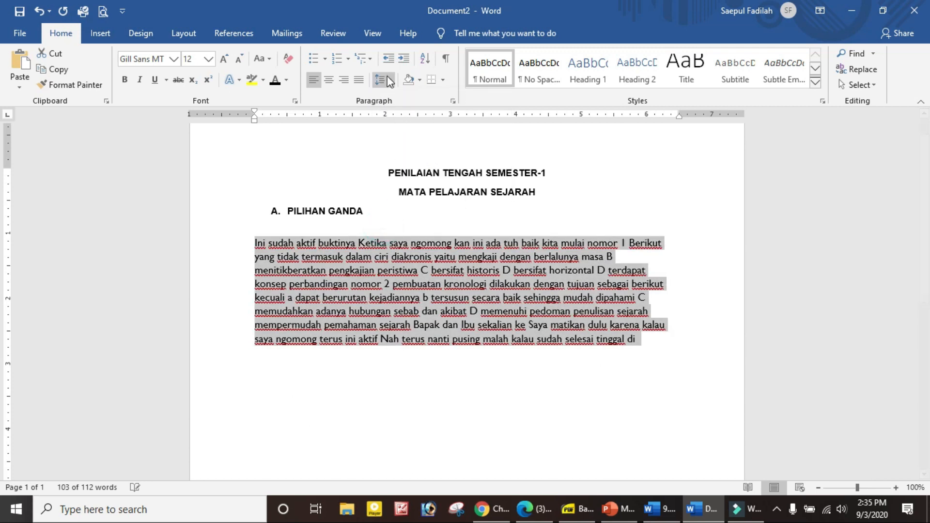
click(390, 77)
click(403, 112)
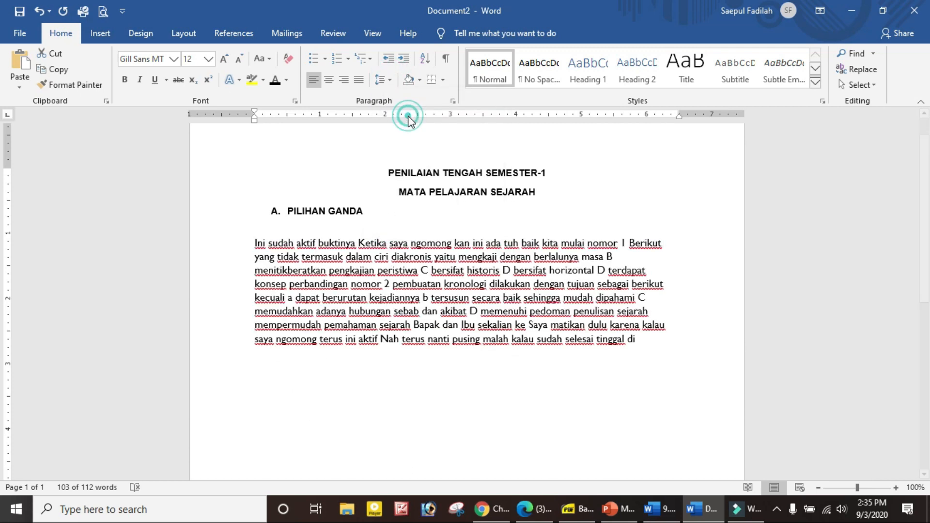
click(442, 365)
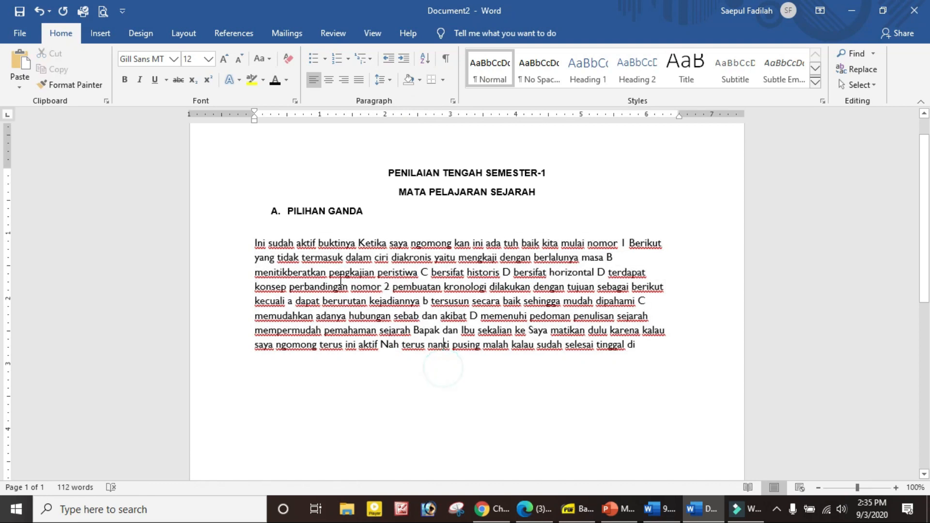
Start item '1.' below the heading and delete the spoken preamble so question 1 begins 'Berikut'.
click(372, 212)
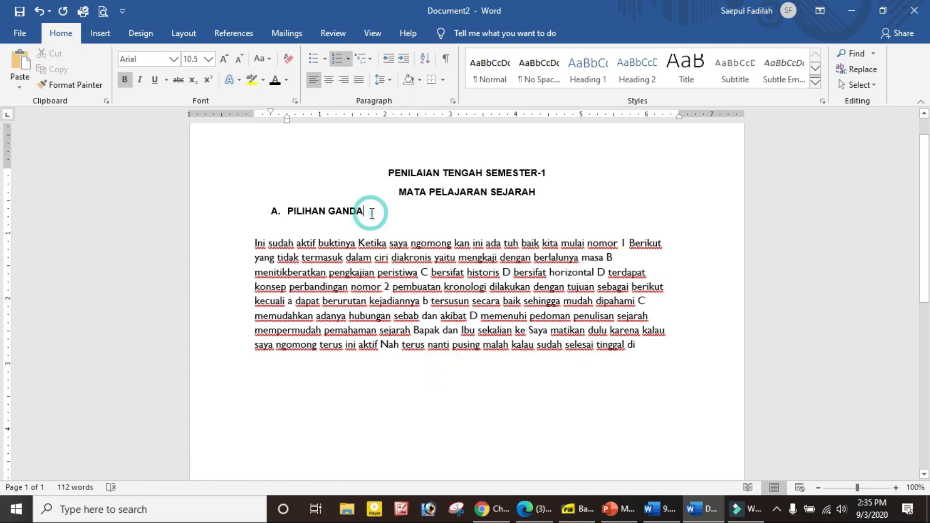
key(Return)
key(Return)
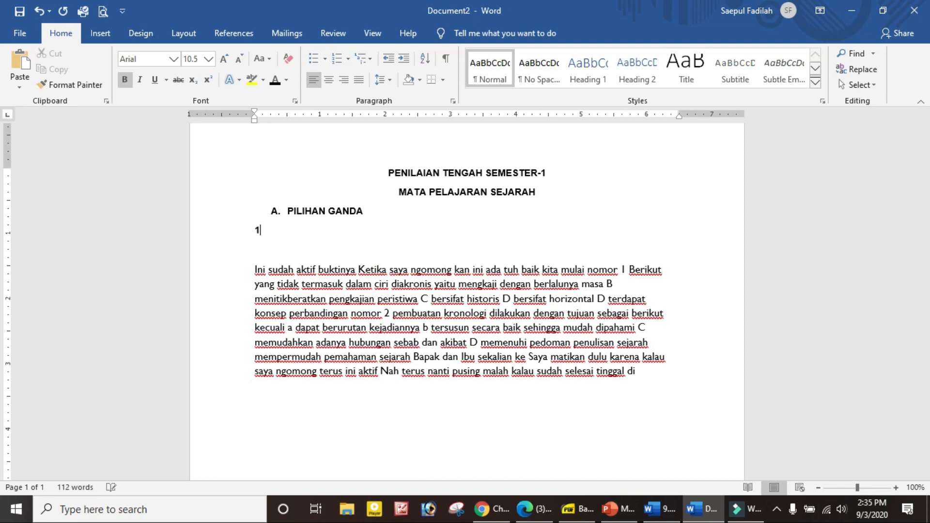
text(1.)
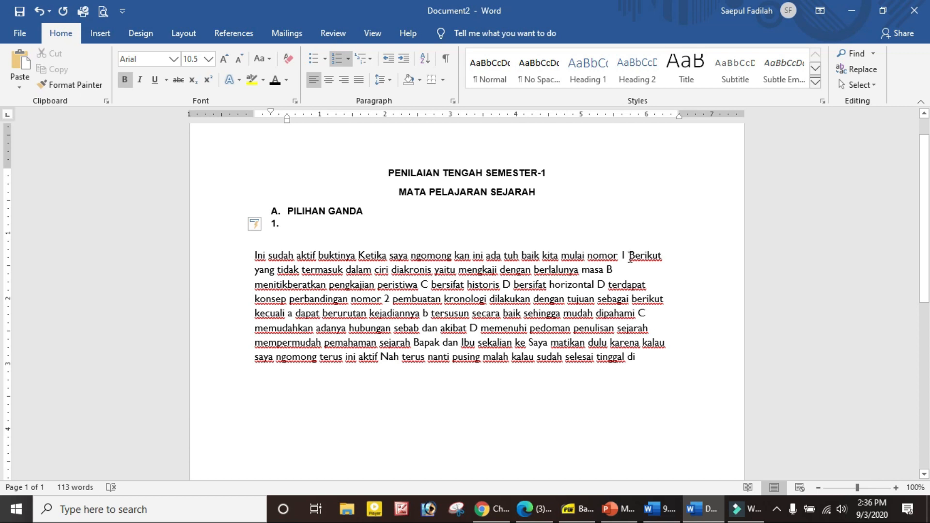
drag(628, 256, 257, 261)
key(BackSpace)
key(BackSpace)
key(BackSpace)
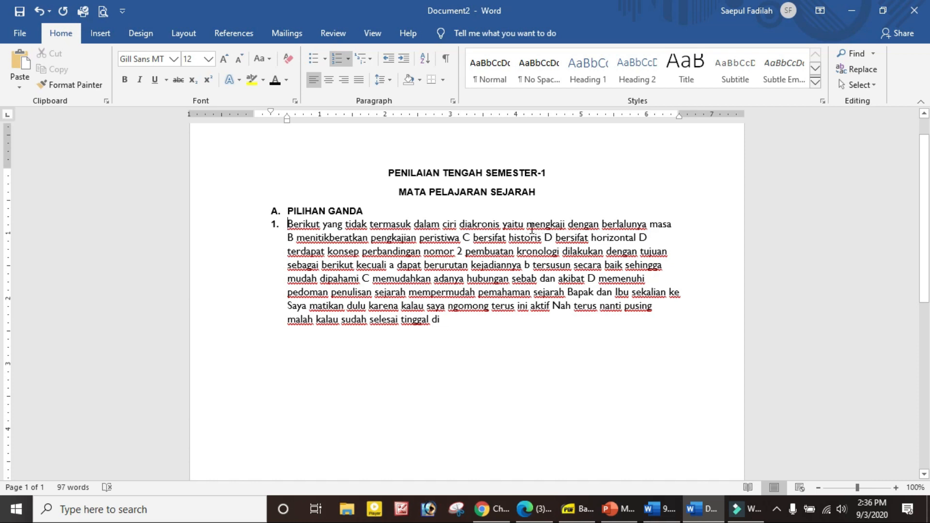
Put question 1's options A (mengkaji) and B (menitikberatkan) on their own lettered lines.
click(528, 226)
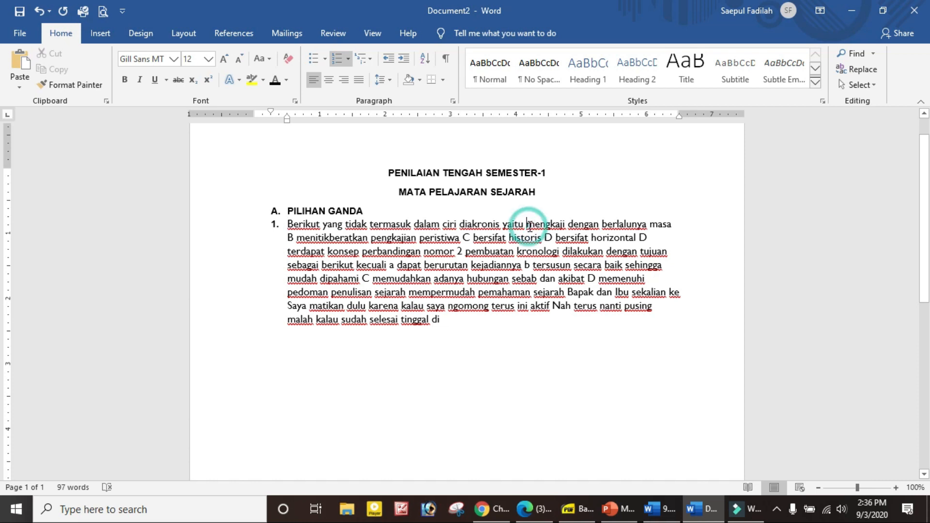
key(Return)
key(BackSpace)
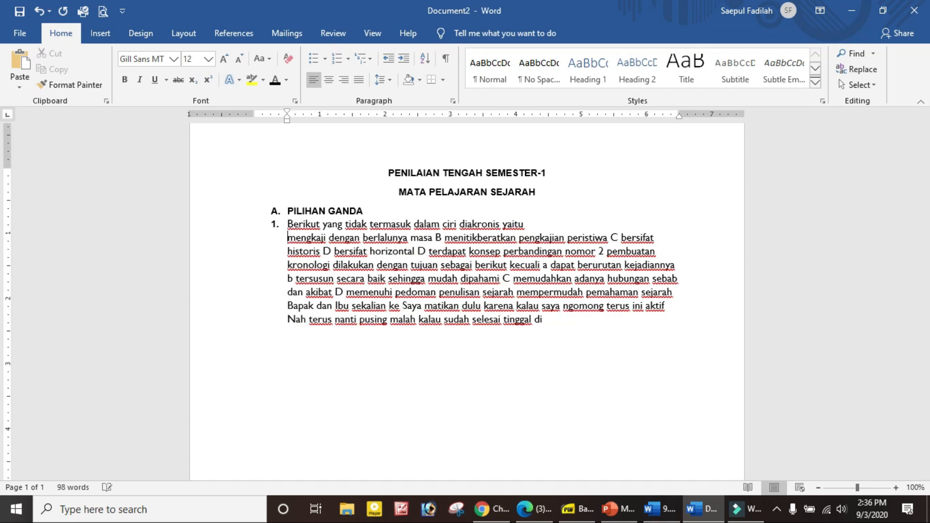
text(A)
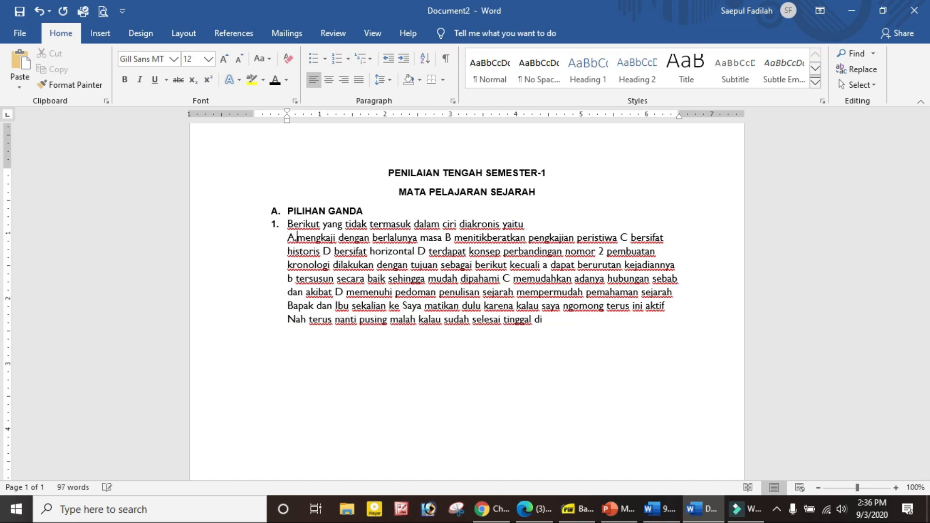
text(.)
drag(461, 240, 455, 239)
key(Return)
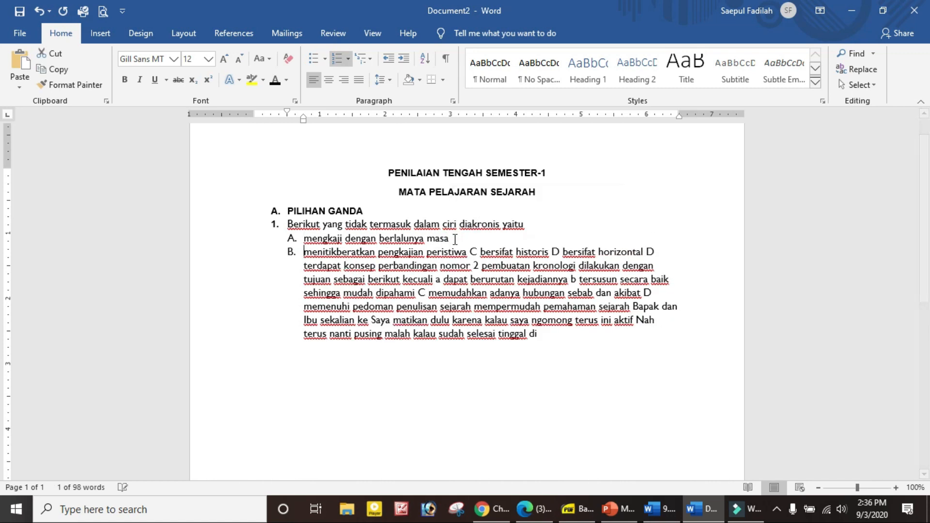
Break out options C (bersifat historis), D (bersifat horizontal) and E (terdapat konsep perbandingan).
drag(479, 252, 470, 252)
key(Return)
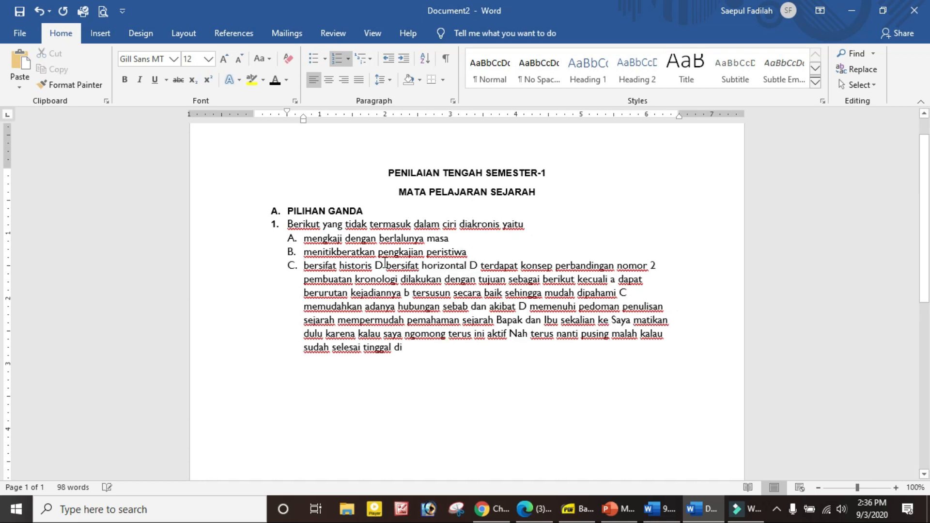
click(379, 266)
double_click(379, 265)
key(Return)
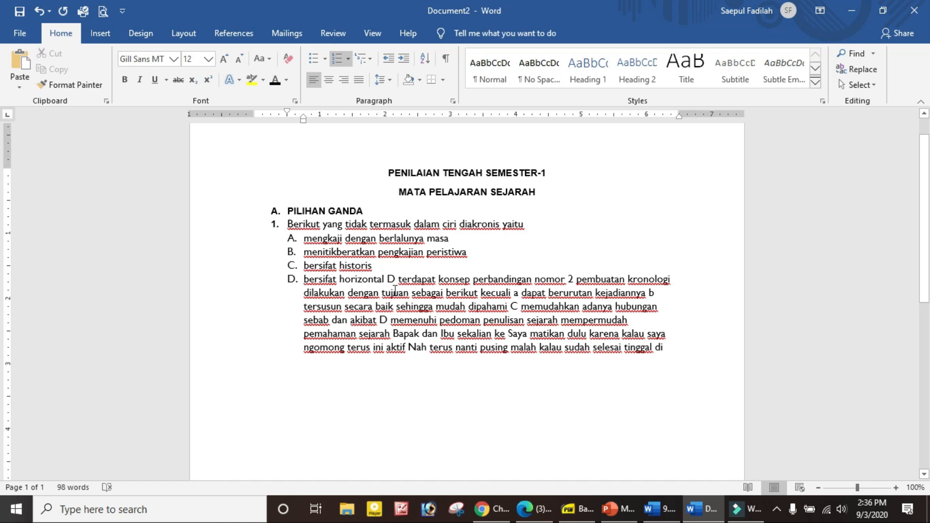
double_click(391, 280)
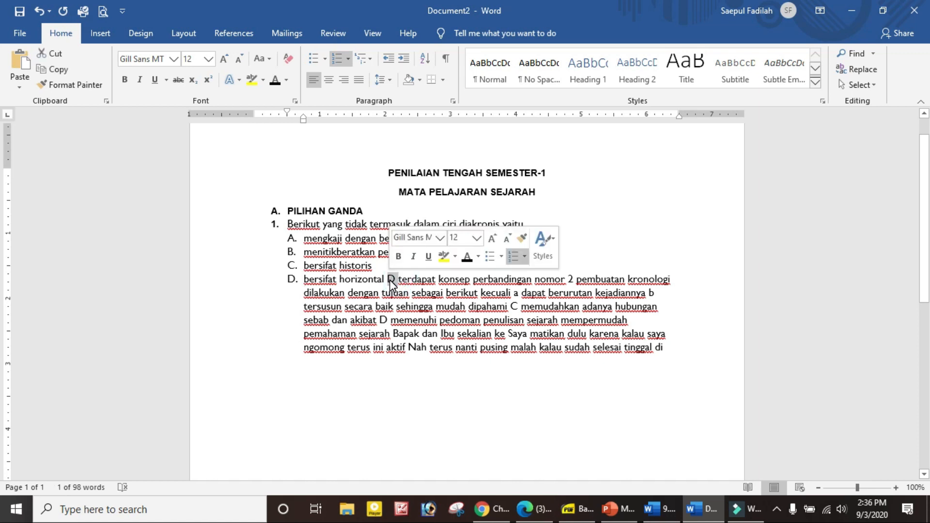
key(Return)
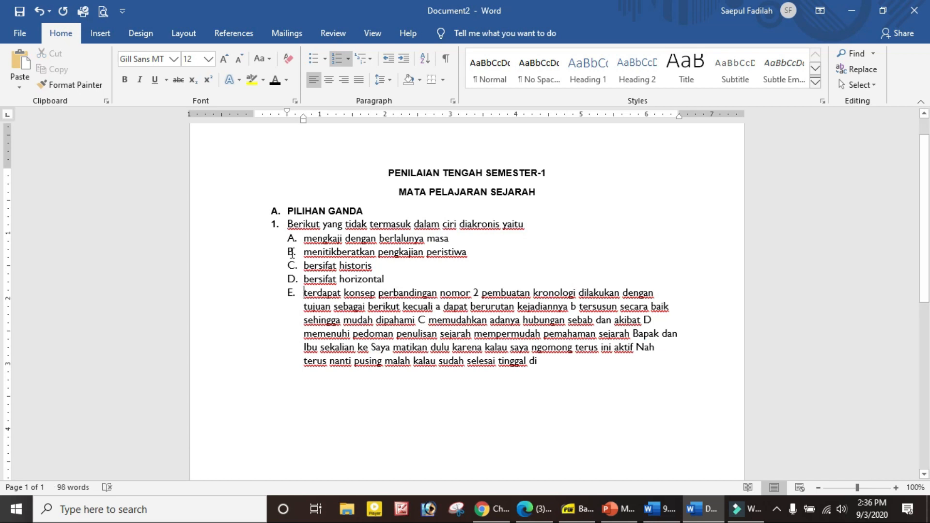
Split the nomor 2 text off option E onto its own line.
click(441, 293)
key(Return)
key(Return)
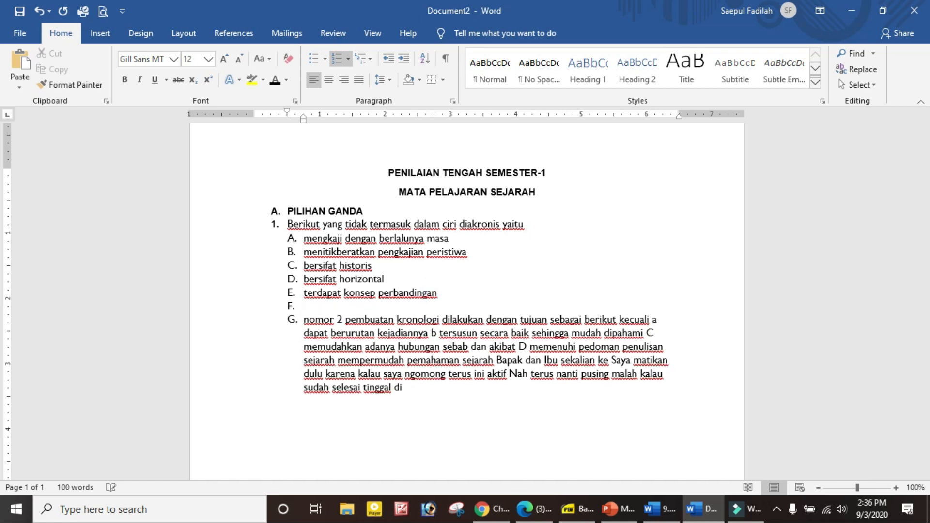
key(BackSpace)
Remove the empty F item and start question 2 with '2.', deleting the words 'nomor 2'.
click(312, 306)
key(BackSpace)
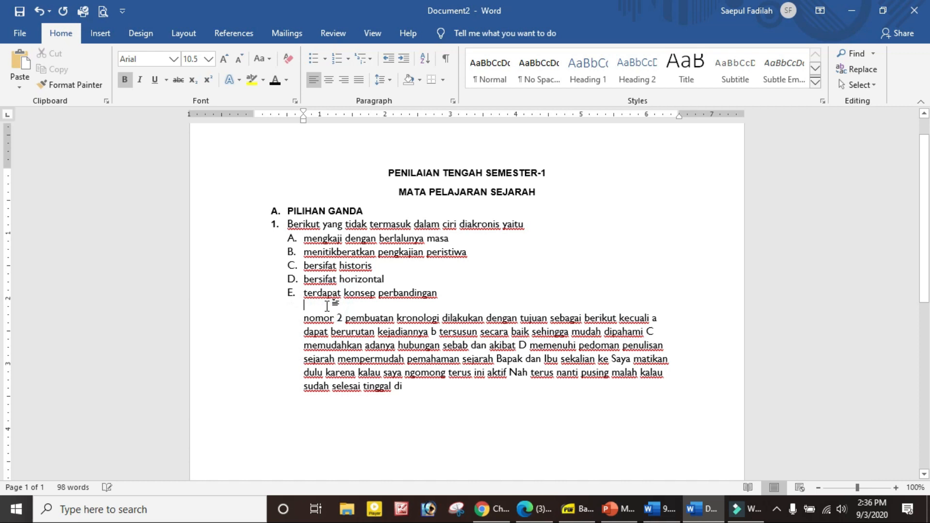
click(304, 318)
key(BackSpace)
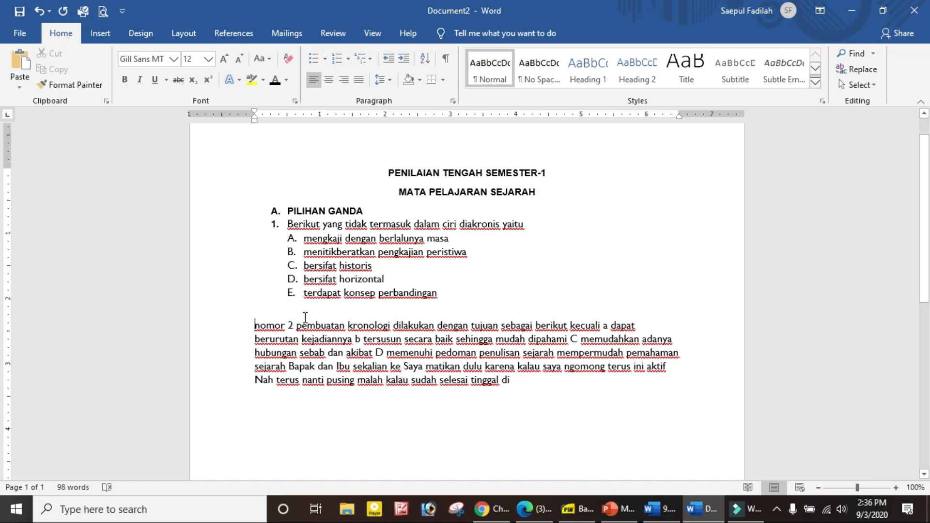
text(2.)
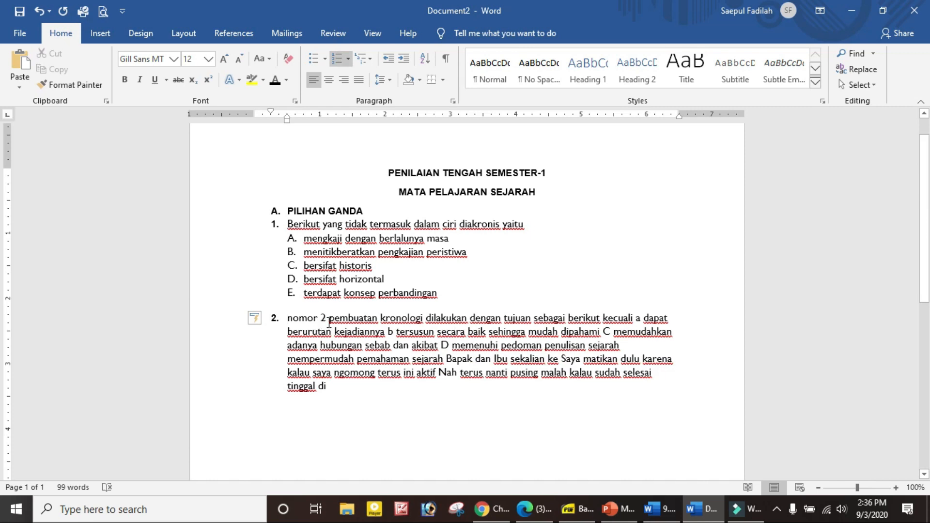
drag(327, 320, 293, 320)
key(BackSpace)
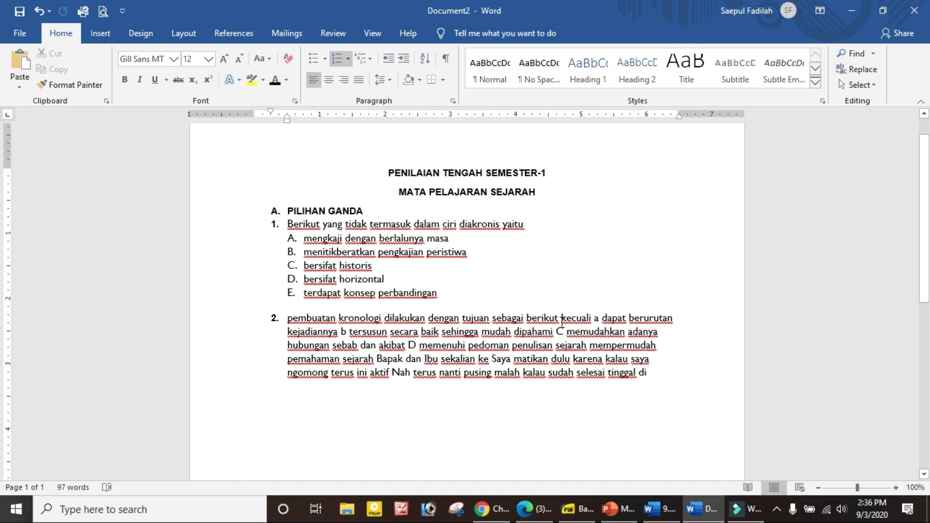
Move 'dapat berurutan' onto its own line as question 2's option A.
click(596, 318)
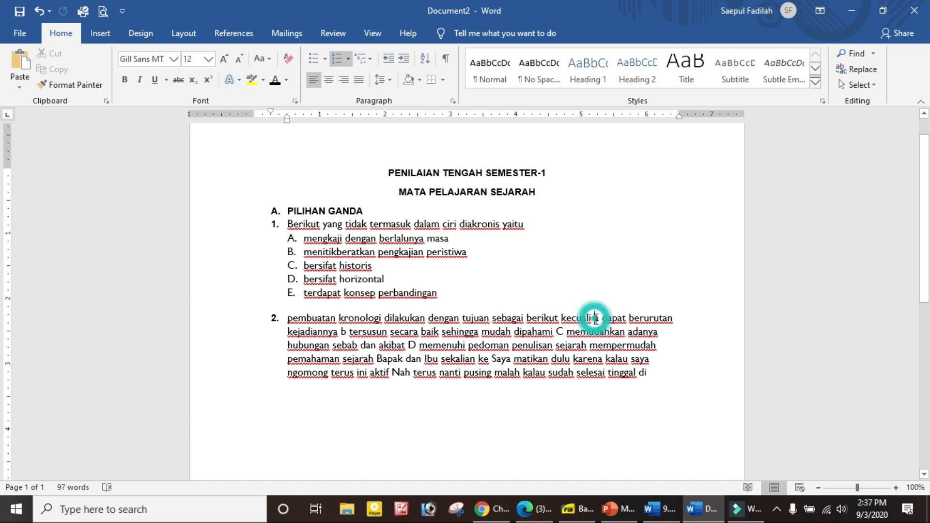
key(Return)
click(300, 333)
key(BackSpace)
key(BackSpace)
key(BackSpace)
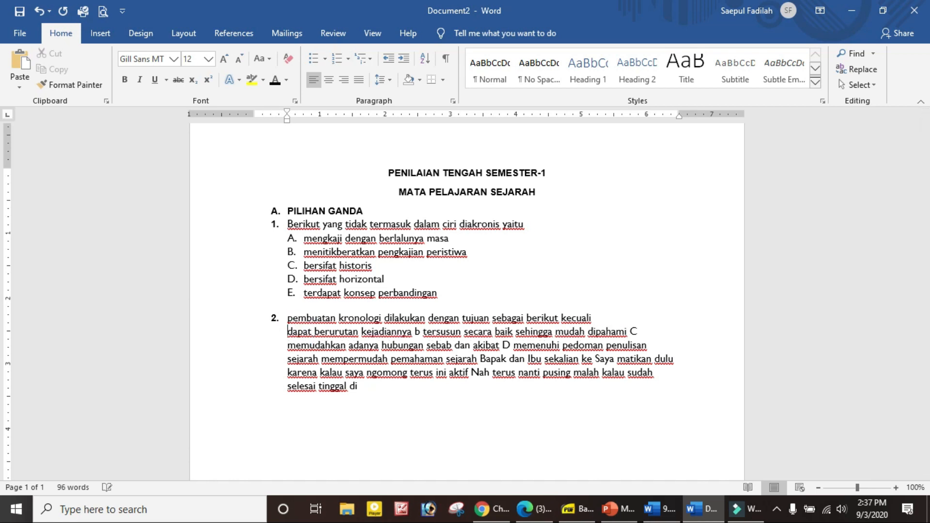
key(Tab)
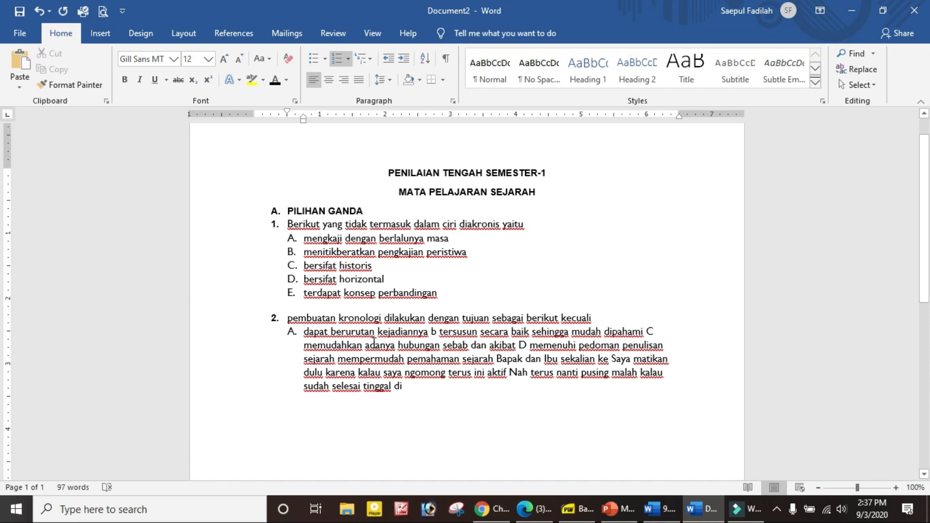
Split question 2's options B (tersusun), C (memudahkan) and D (memenuhi) onto separate lines.
double_click(434, 332)
key(Return)
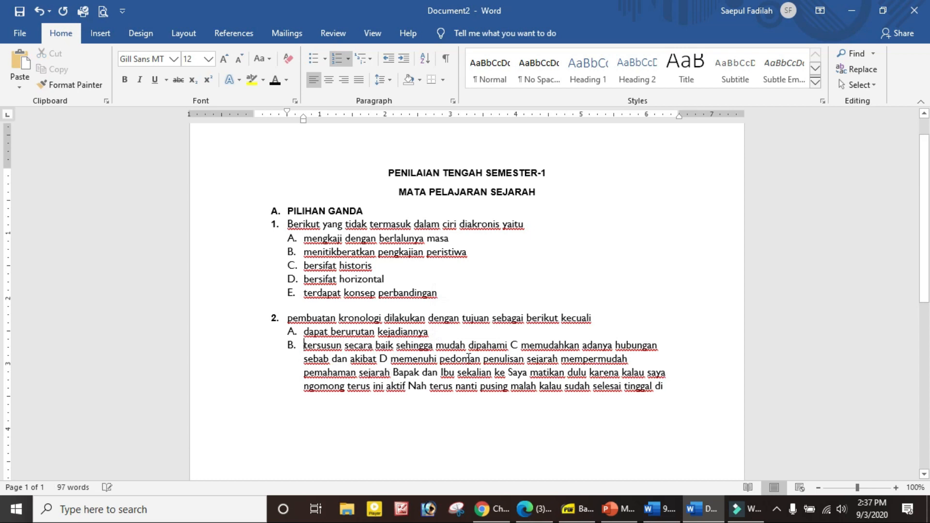
double_click(514, 346)
key(Return)
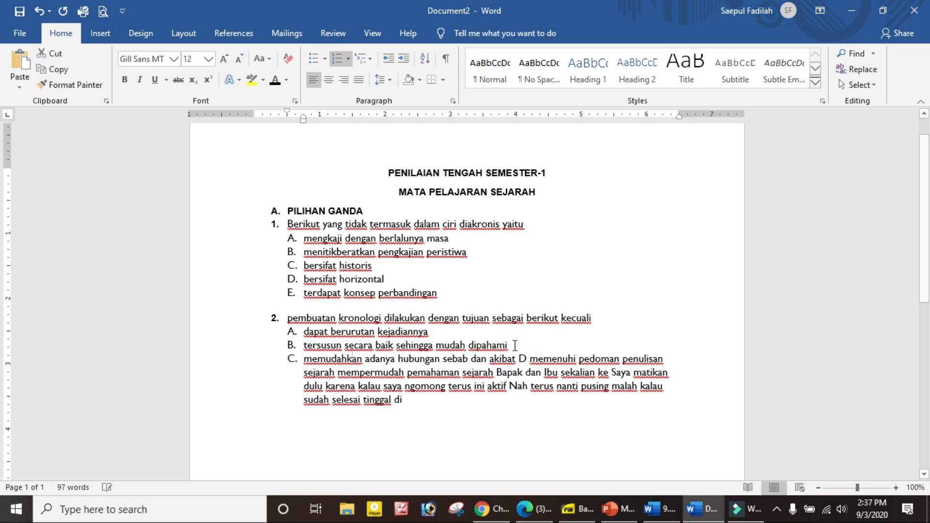
drag(529, 359, 519, 359)
key(Return)
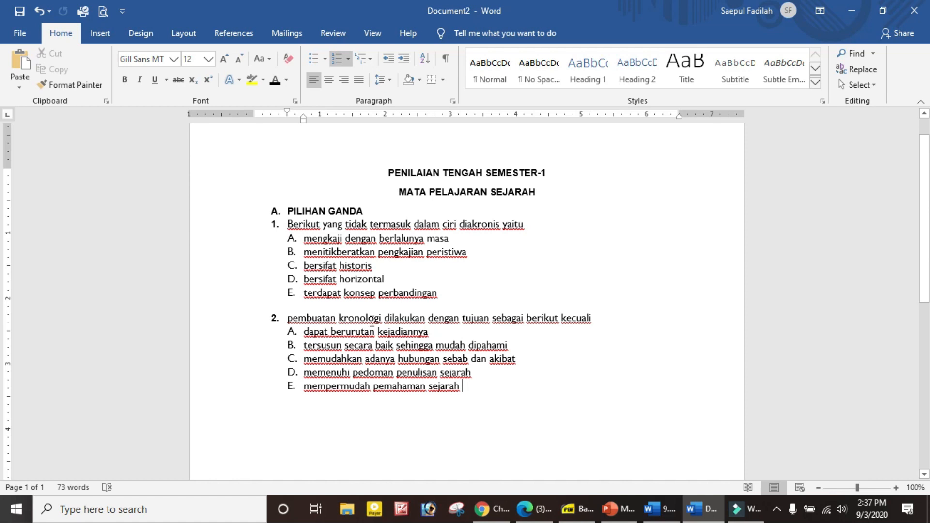
click(465, 386)
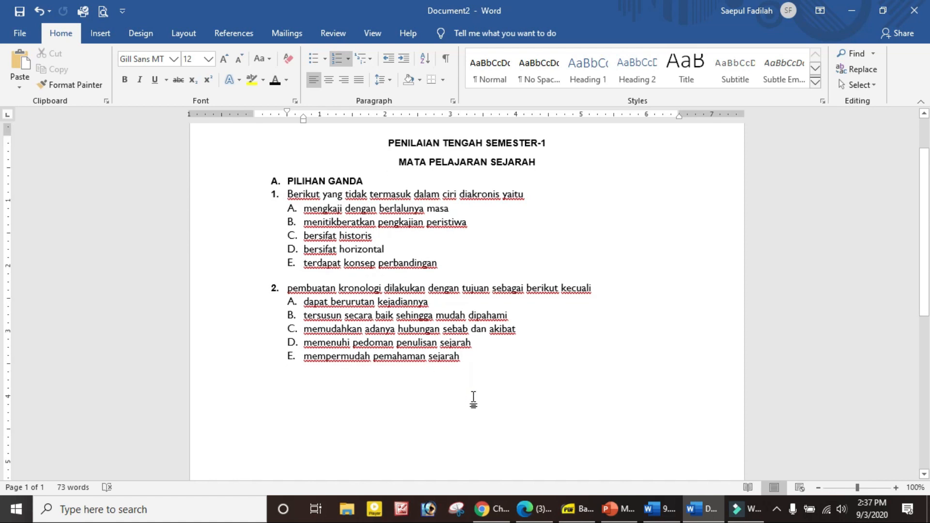
Select from 'Berikut' in question 1 through option E of question 2.
scroll(474, 398, down, 3)
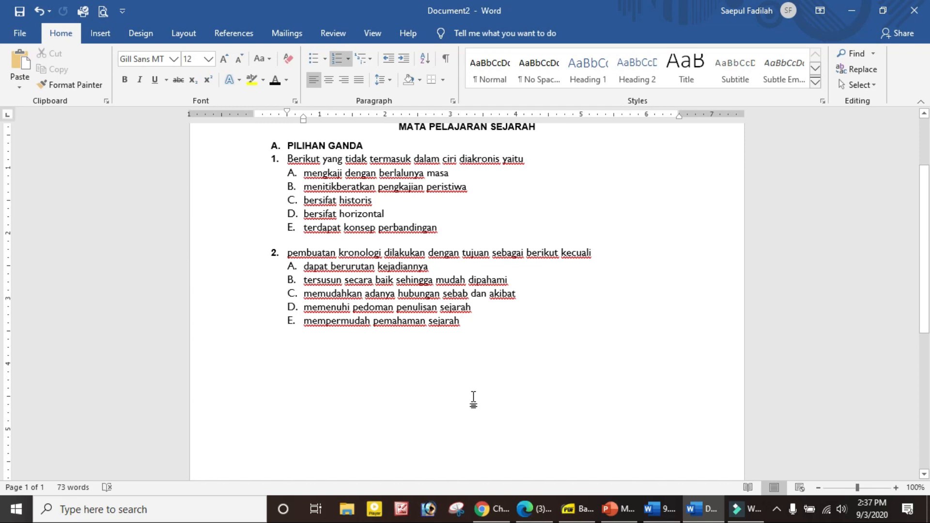
scroll(474, 398, up, 2)
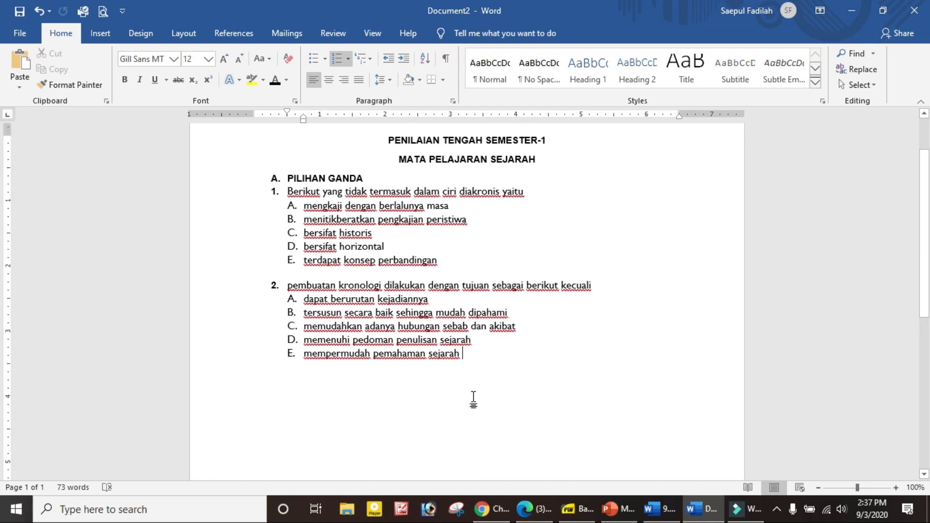
scroll(474, 398, down, 2)
scroll(474, 398, up, 2)
drag(285, 191, 530, 362)
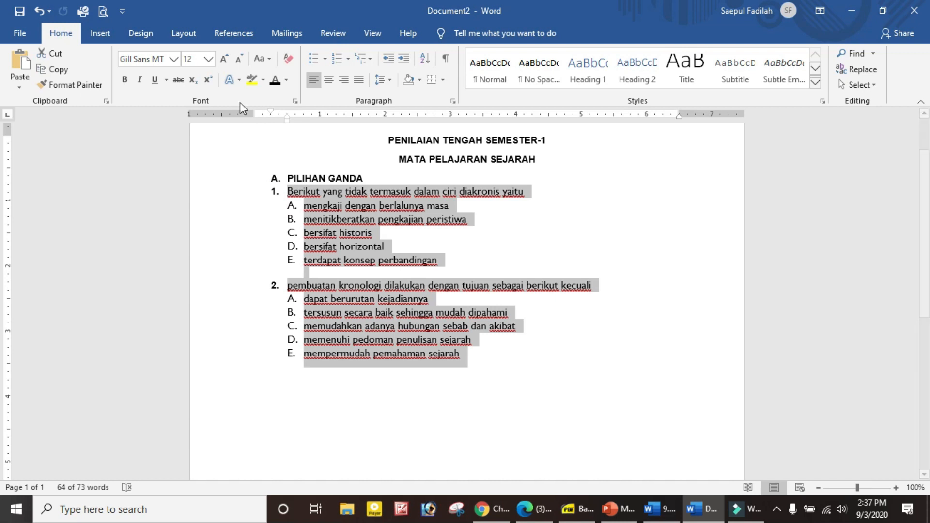
Format the selected questions and options as a Two-column layout, then deselect and review.
click(188, 36)
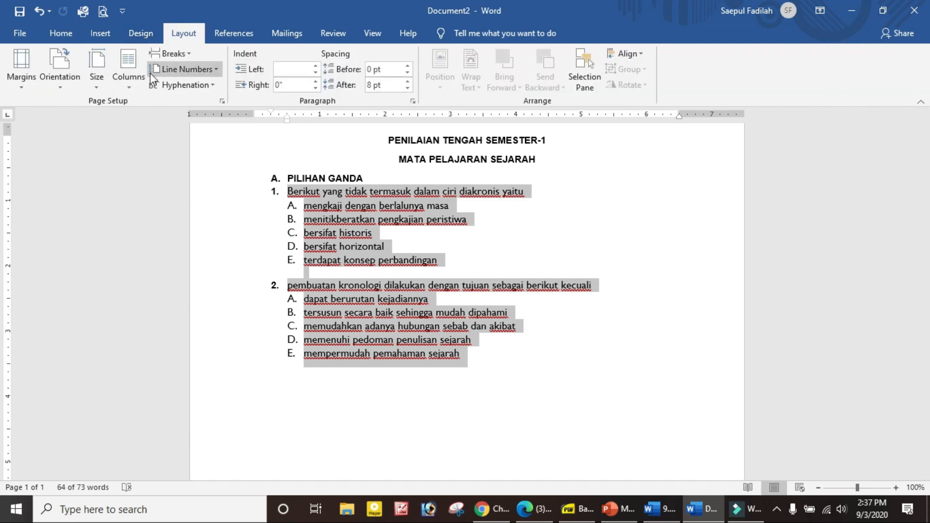
click(132, 88)
click(154, 144)
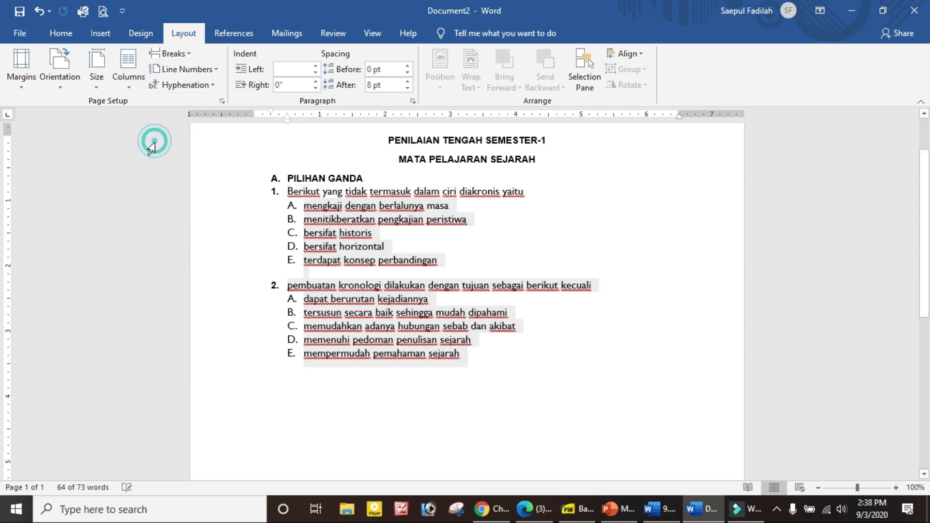
click(504, 277)
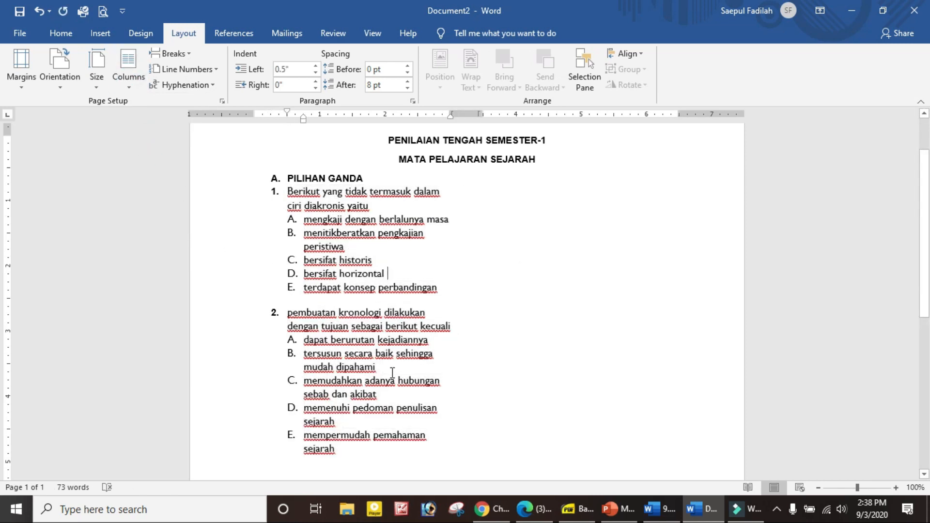
scroll(339, 383, down, 2)
scroll(502, 268, up, 2)
scroll(535, 319, down, 7)
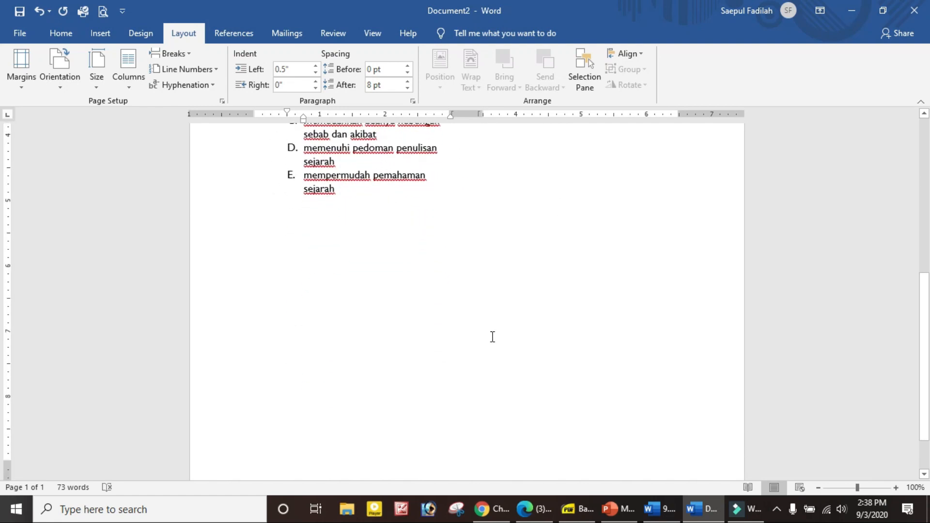
scroll(492, 335, up, 7)
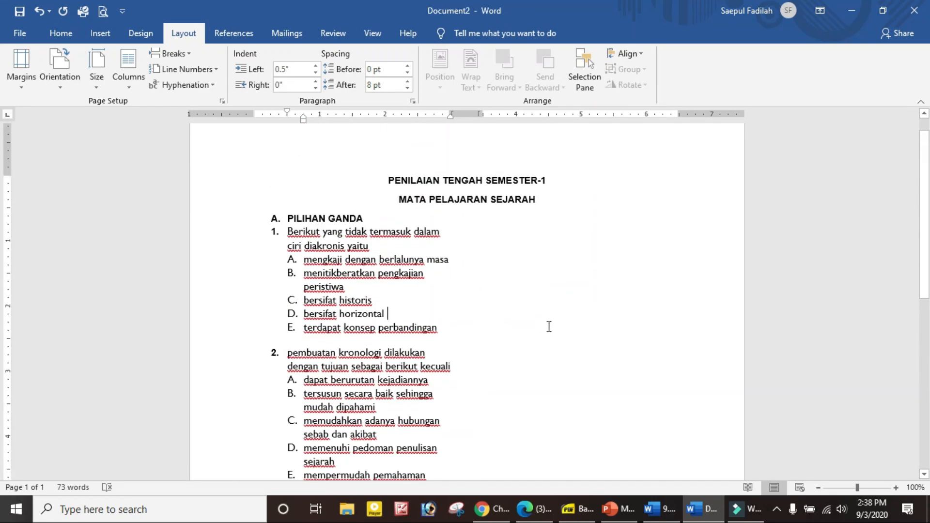